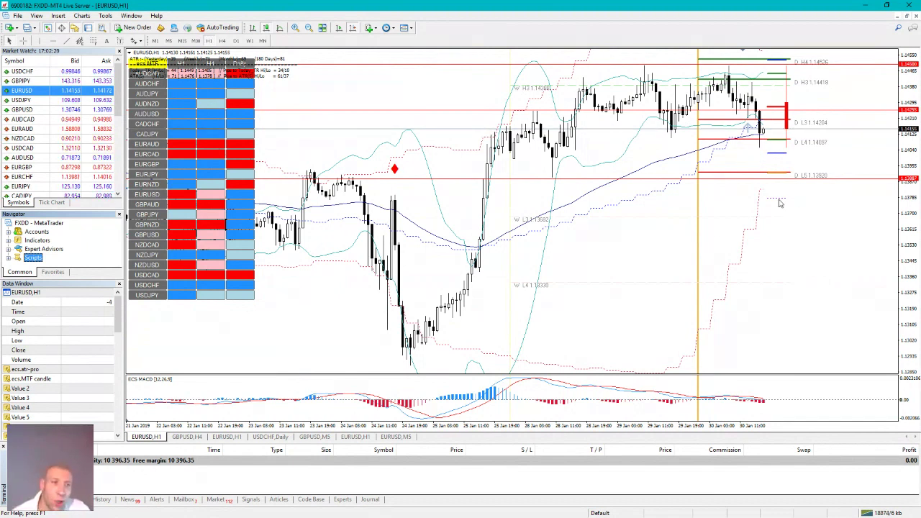
Check GBPUSD and AUDCAD by loading each pair in turn into the hourly chart.
mouse_move(779, 204)
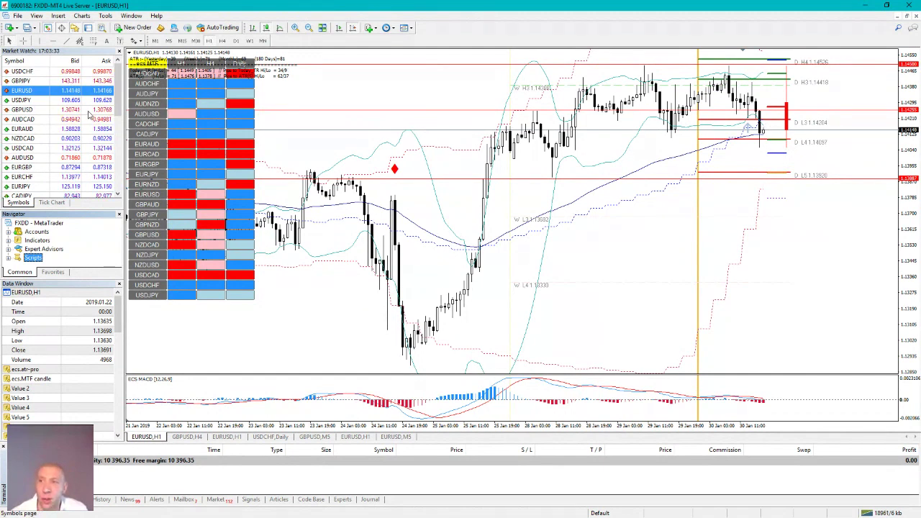
left_click_drag(90, 111, 694, 128)
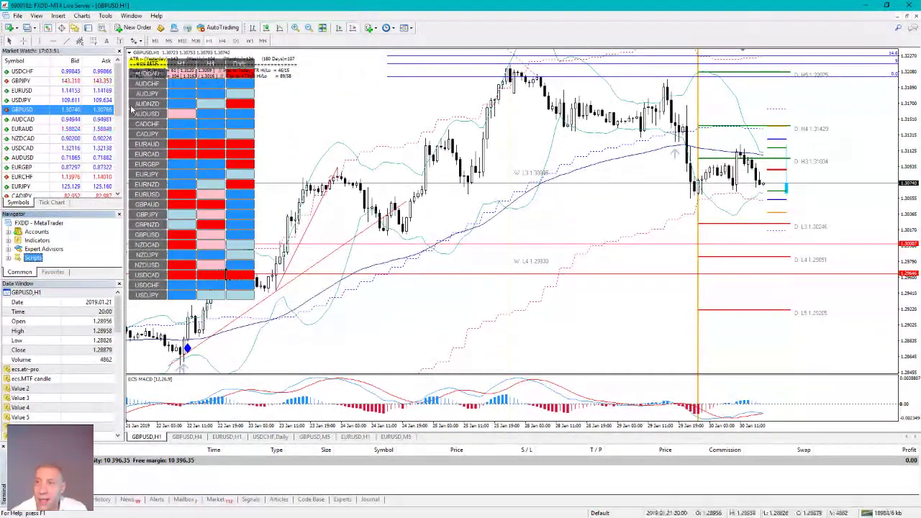
left_click_drag(78, 123, 509, 143)
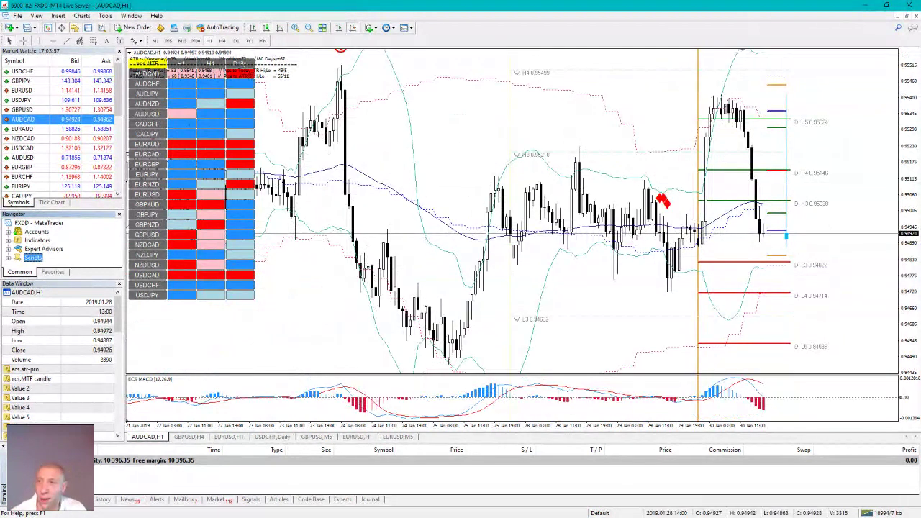
key("alt+Tab")
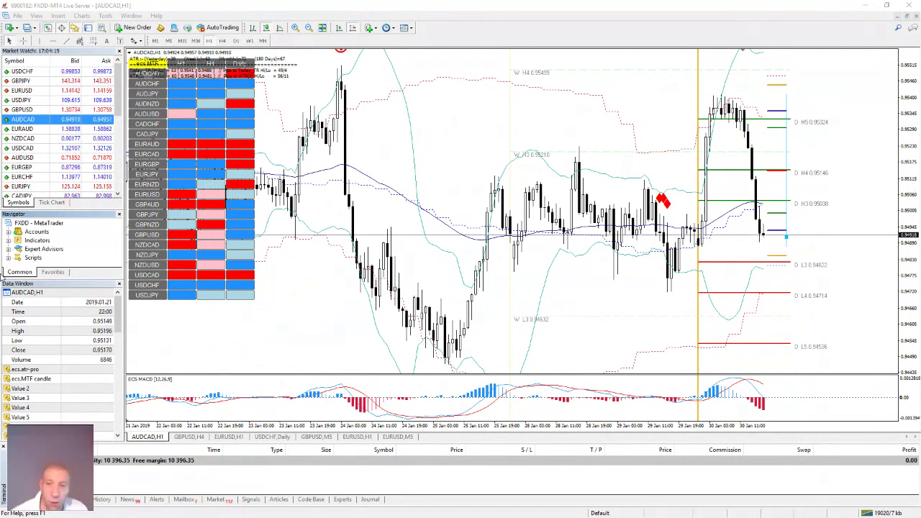
Load EURAUD into the GBPUSD four-hour chart, enlarge its candles, and draw a rising trend line from the 28 January swing low.
left_click(187, 437)
left_click(71, 129)
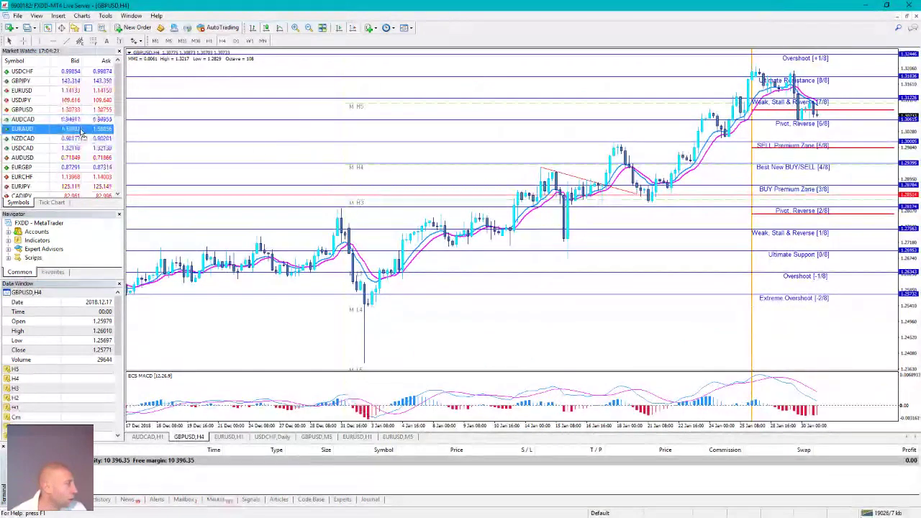
left_click_drag(387, 158, 387, 159)
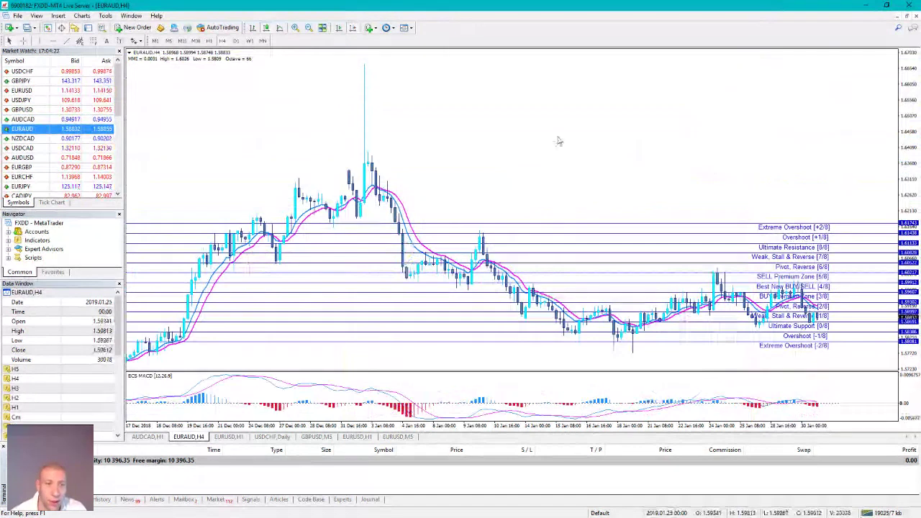
left_click(295, 27)
left_click(249, 40)
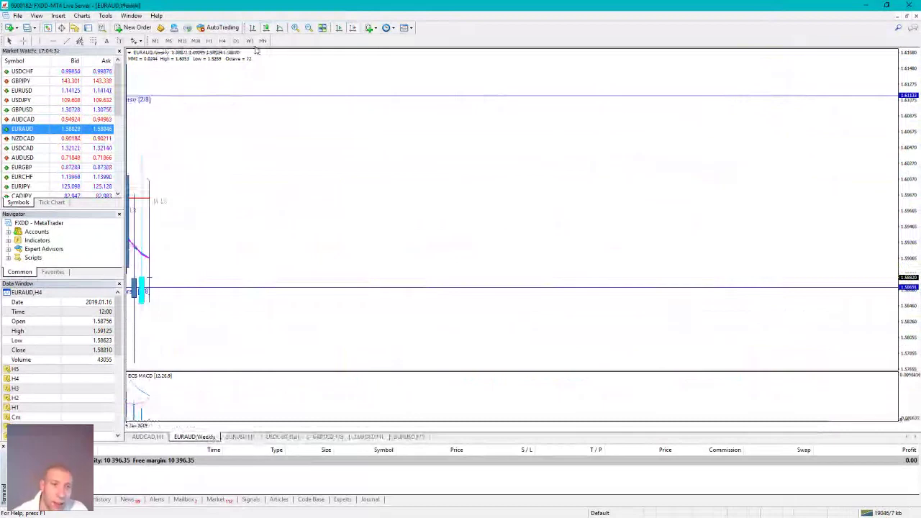
left_click(223, 40)
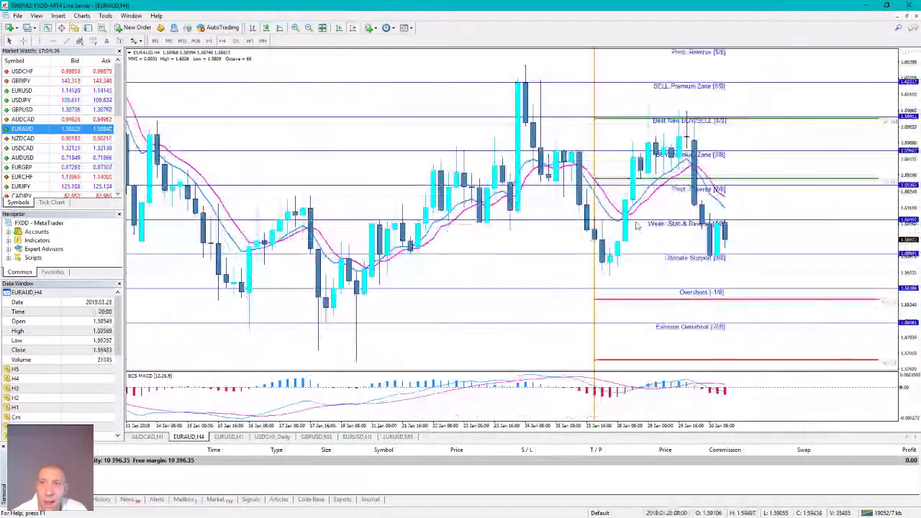
left_click_drag(611, 272, 754, 186)
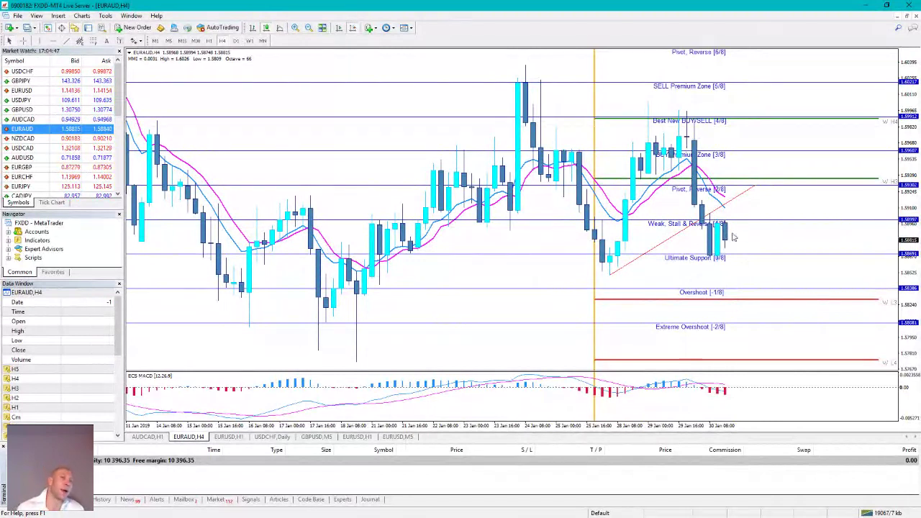
mouse_move(725, 245)
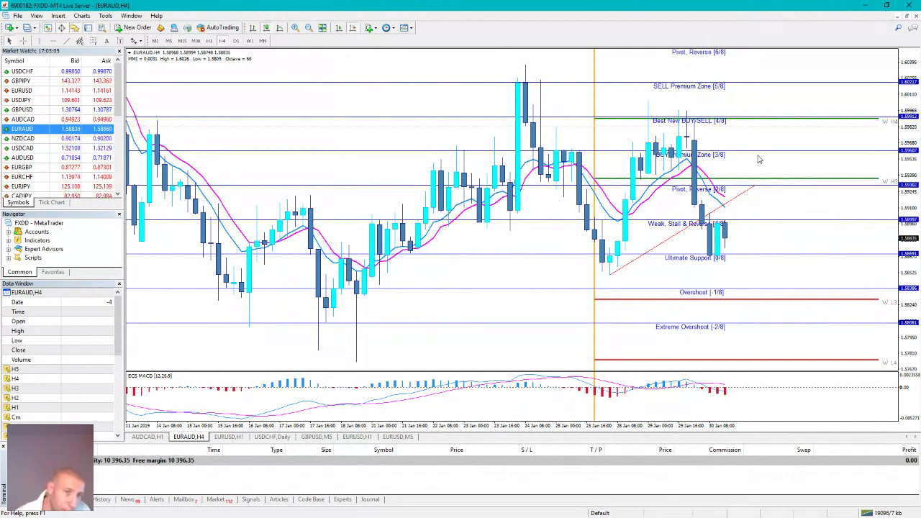
Load EURUSD into the AUDCAD hourly chart and draw a rising trend line from the 28 January swing low past the latest candle.
left_click(151, 437)
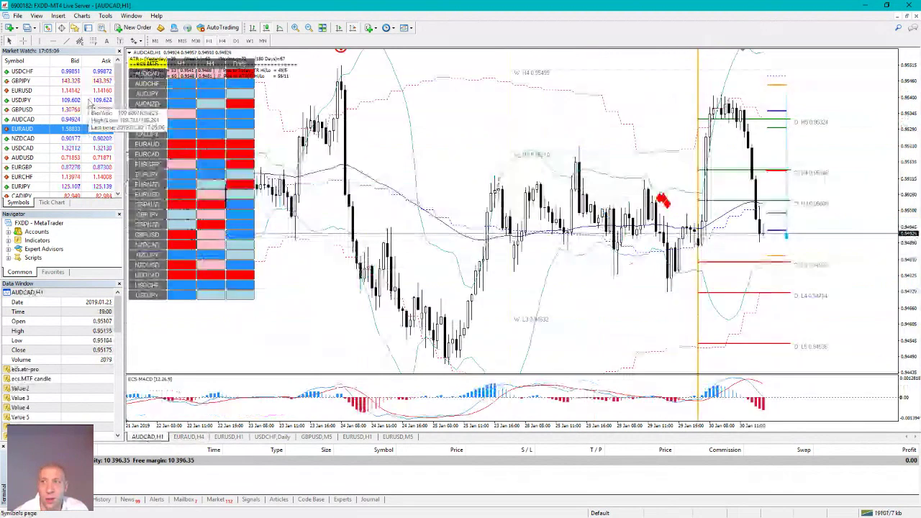
left_click(81, 92)
left_click_drag(246, 117, 249, 119)
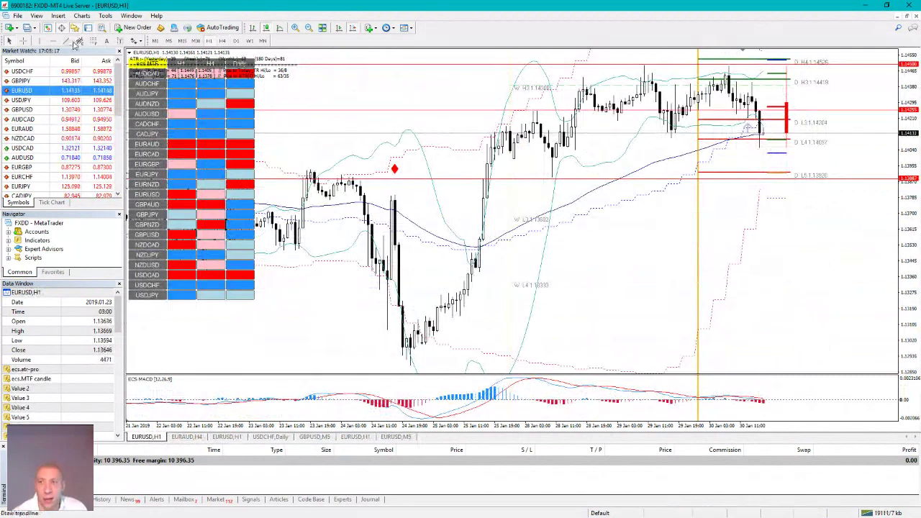
mouse_move(551, 174)
left_mouse_down()
mouse_move(670, 177)
mouse_move(831, 135)
left_mouse_up()
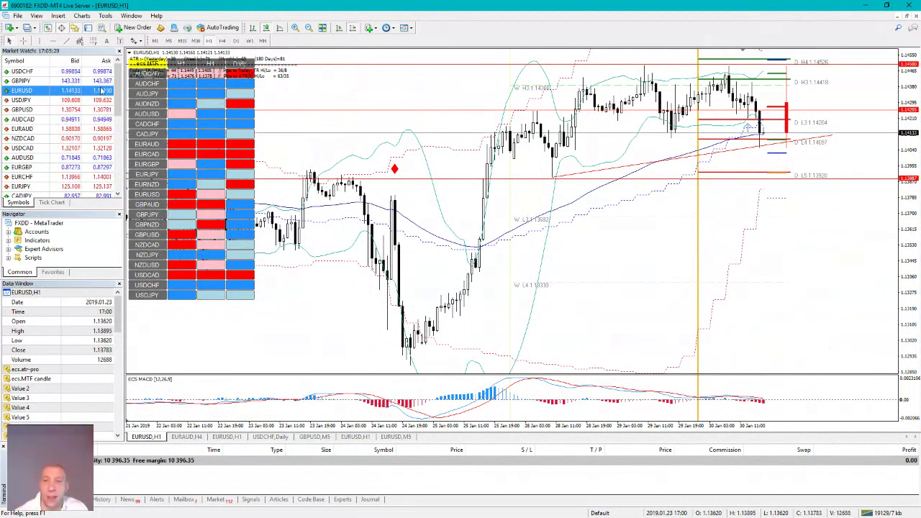
Draw a Fibonacci retracement from the 24 January low to the recent high and add a horizontal line at about 1.13799.
left_click(57, 15)
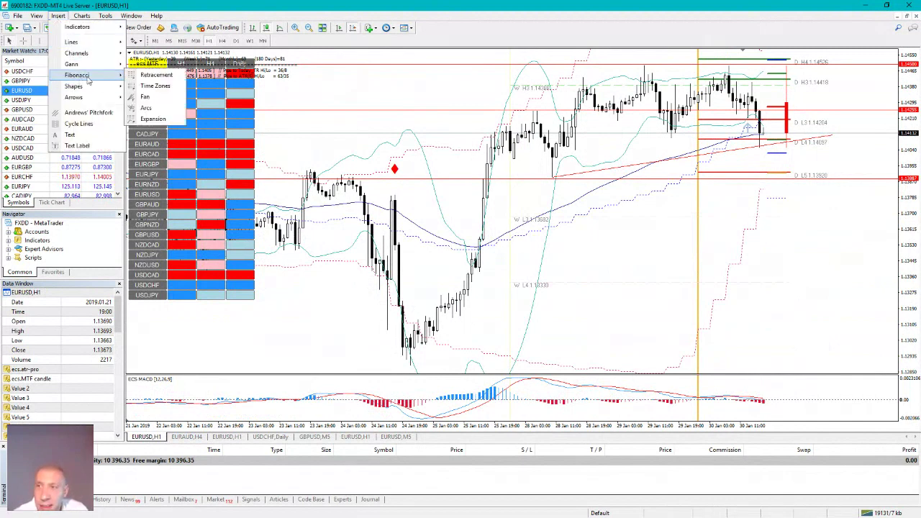
left_click(310, 184)
left_click_drag(416, 369, 624, 72)
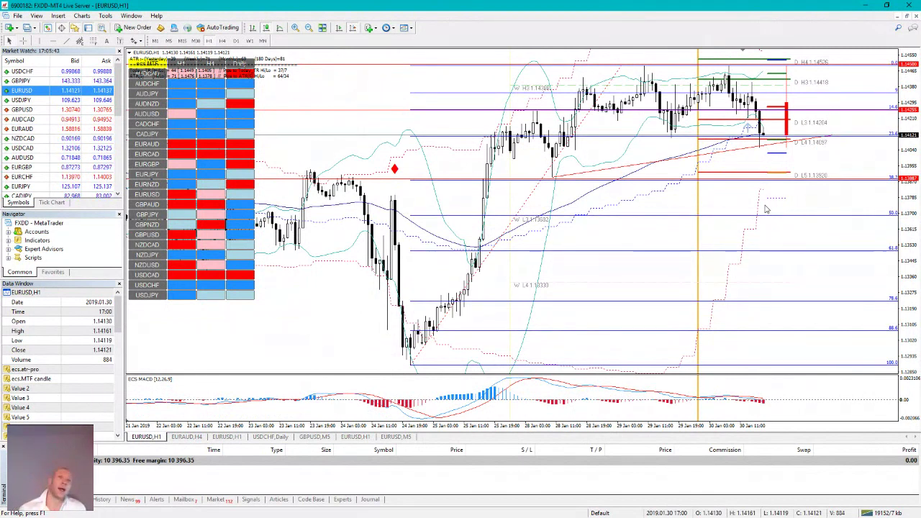
left_click(47, 40)
left_click(418, 194)
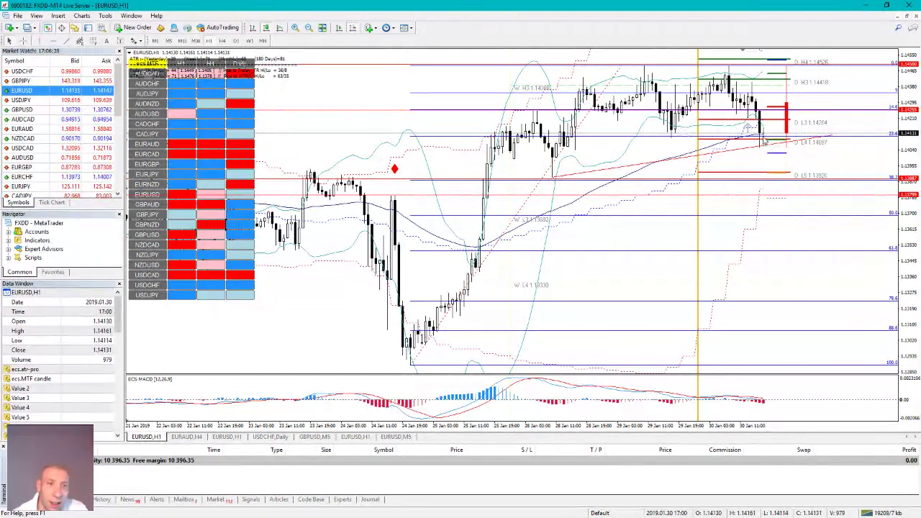
Review the EURAUD four-hour chart and return to the EURUSD hourly chart.
mouse_move(764, 140)
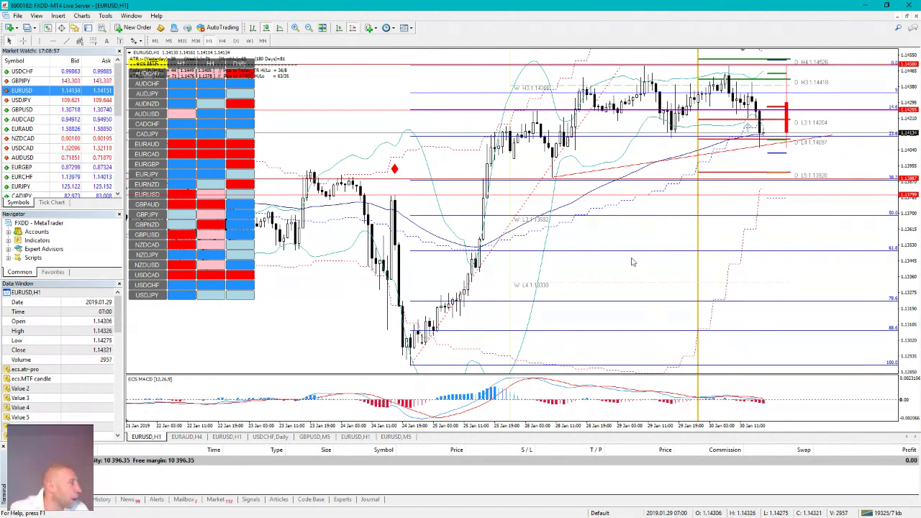
left_click(191, 436)
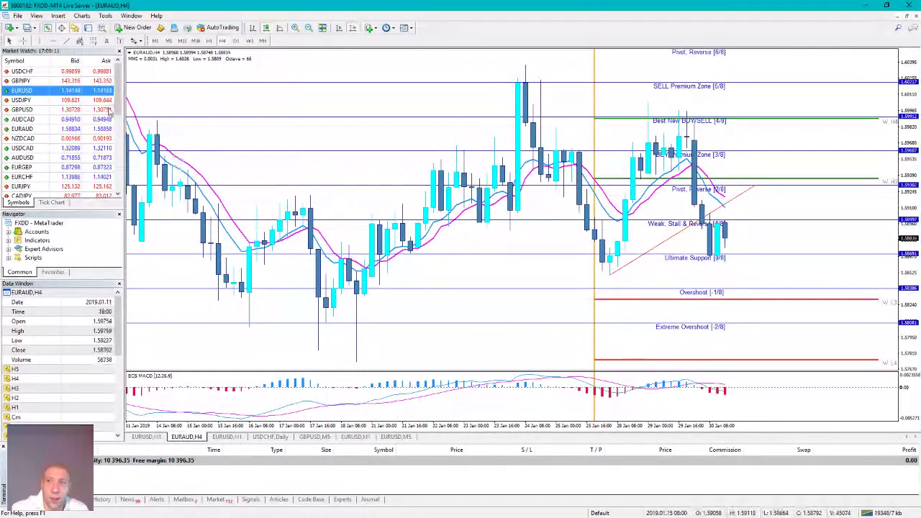
key("ctrl+F6")
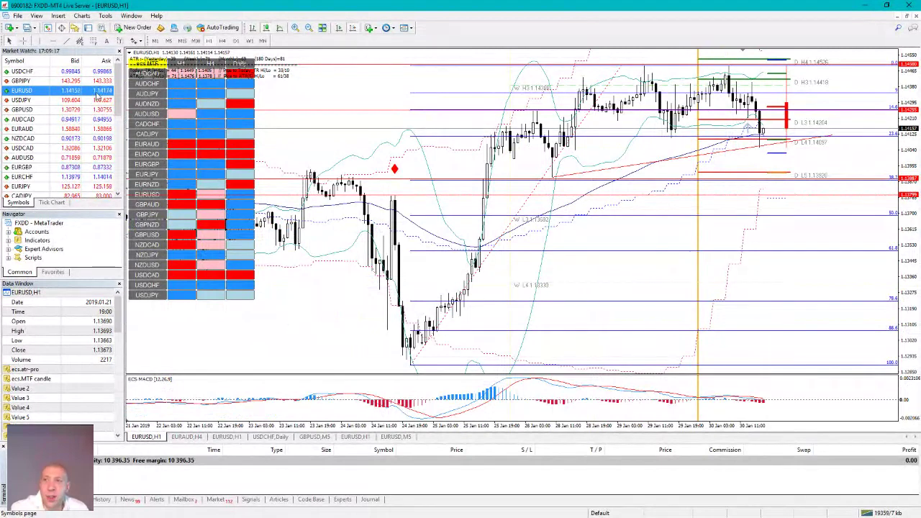
Buy 0.30 lots of EURUSD by instant execution at the market price.
key("F9")
double_click(446, 134)
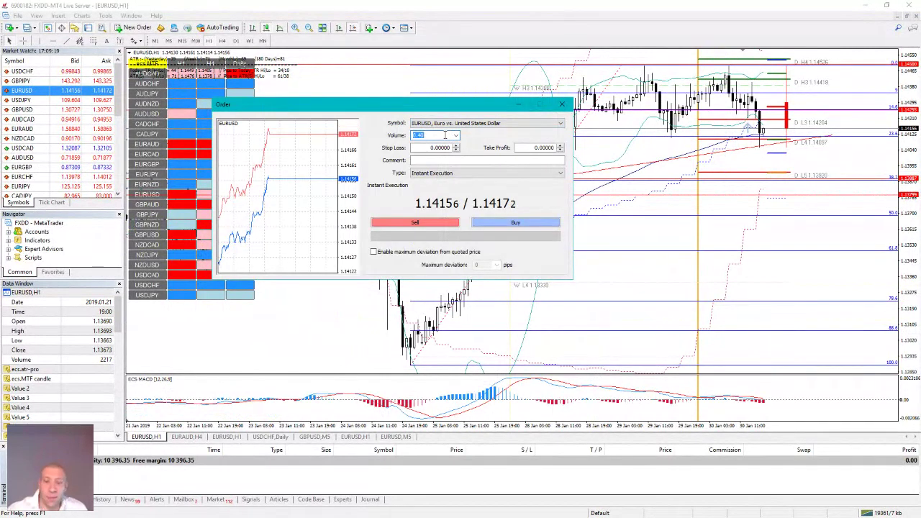
key("BackSpace")
type("0.30")
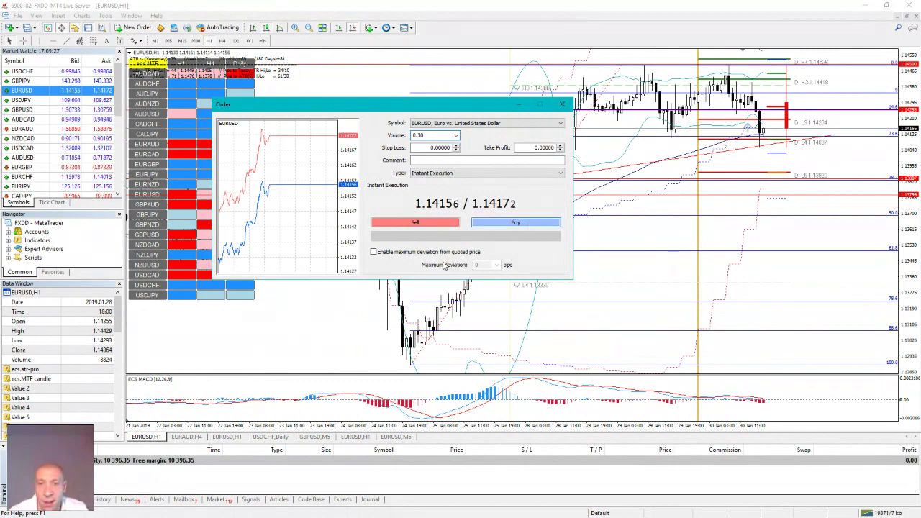
left_click(516, 222)
left_click(416, 247)
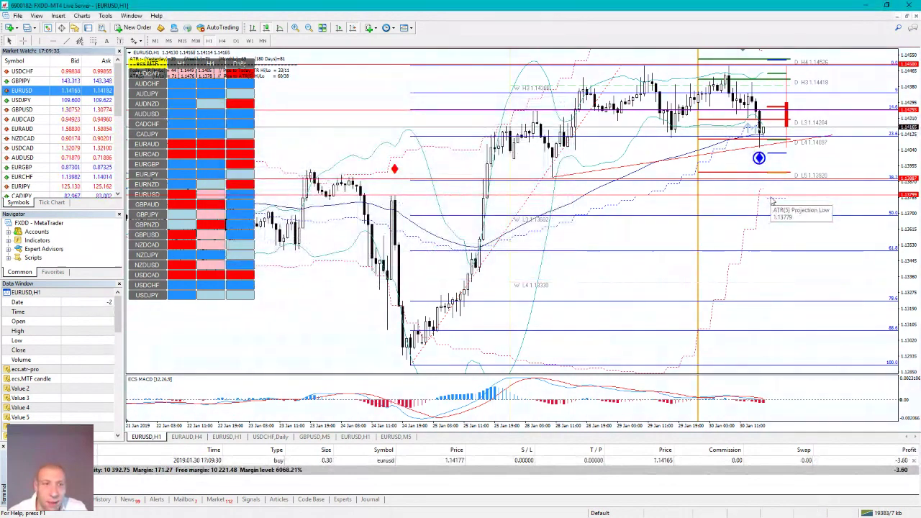
Open the EURUSD buy position for modification and set its stop loss to 1.13730.
double_click(511, 460)
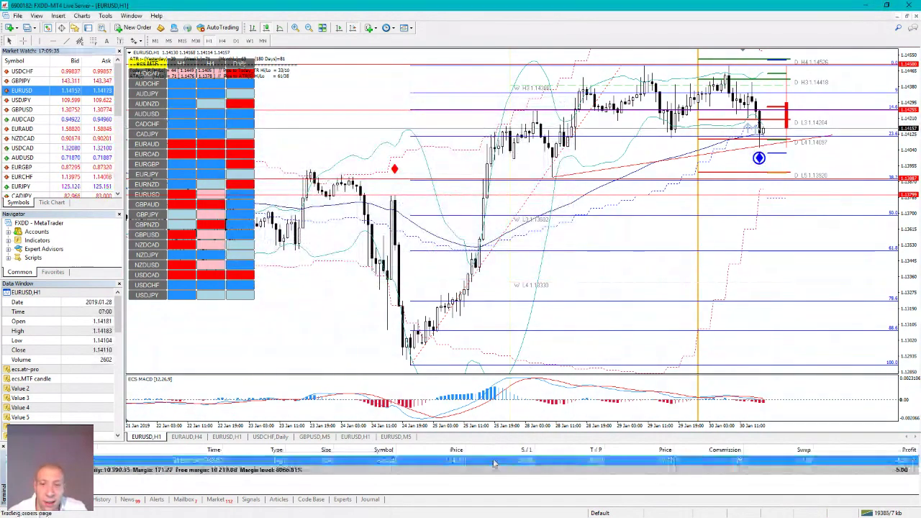
left_click(436, 213)
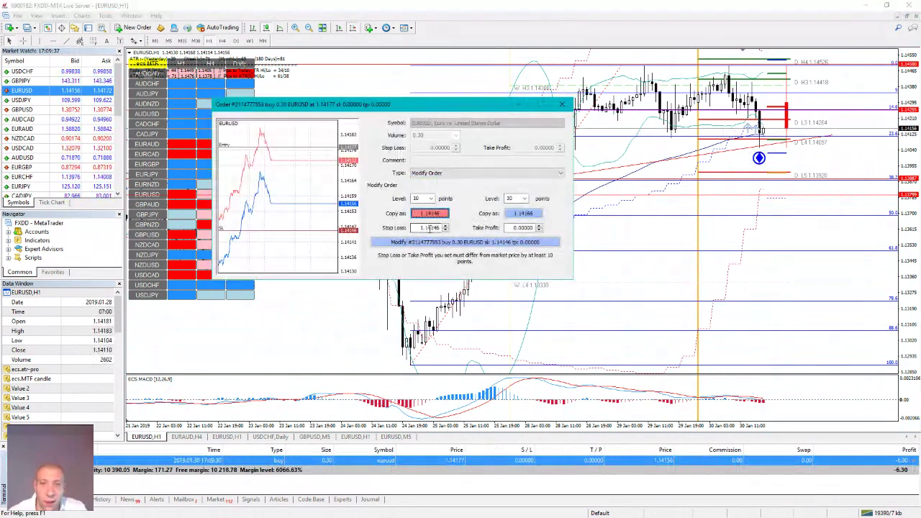
type("3000")
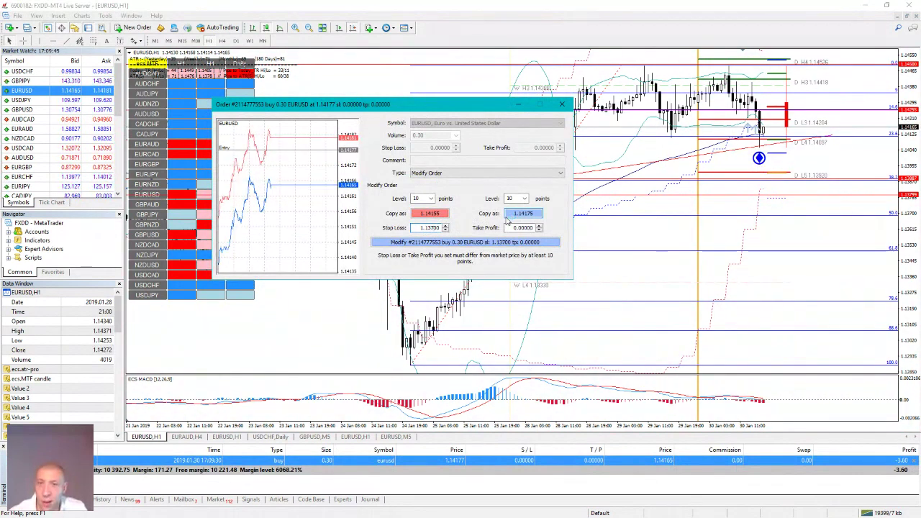
key("Up")
key("Up")
key("Up")
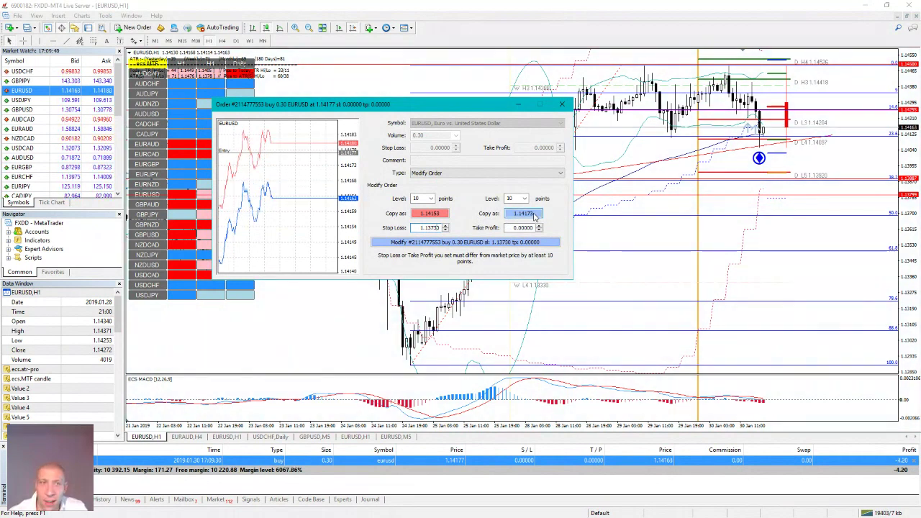
Set the position's take profit to 1.14900 and apply the order modification.
left_click(536, 214)
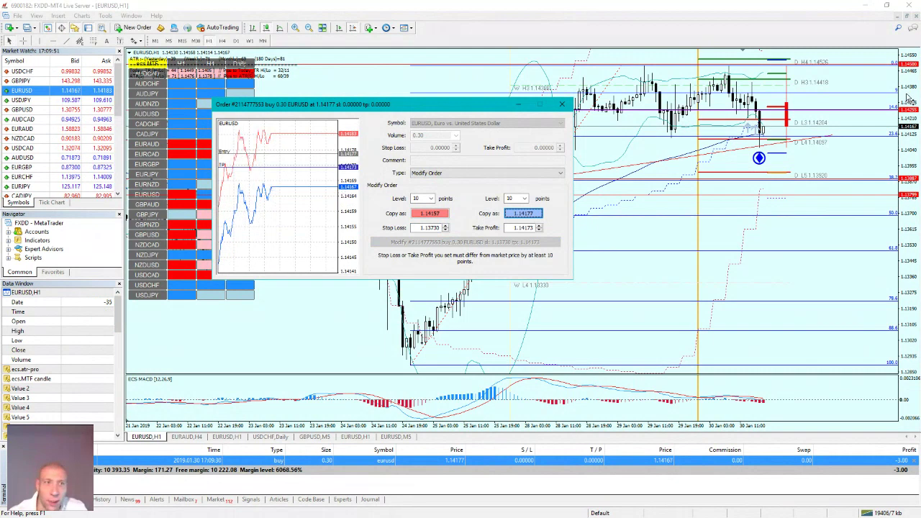
double_click(527, 228)
type("1.14900")
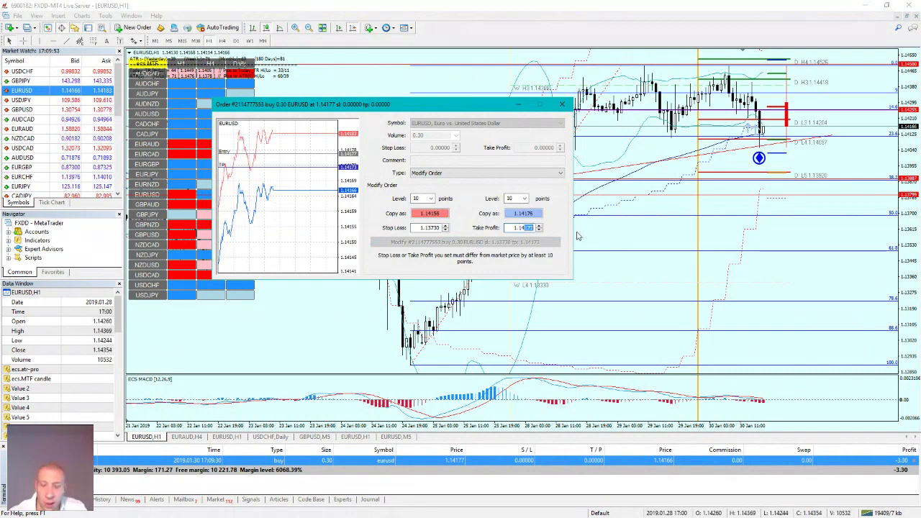
left_click(522, 243)
left_click(414, 243)
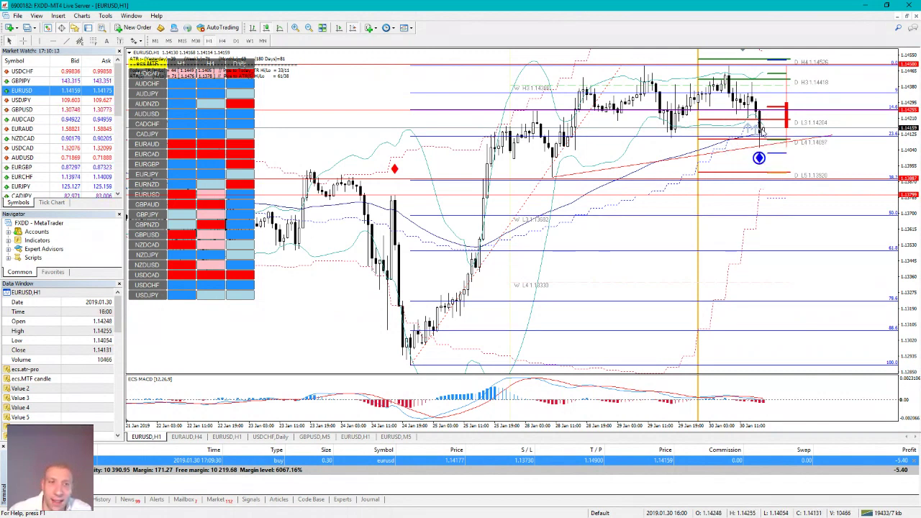
Examine the EURUSD hourly chart's latest candles and earlier price action against the support lines and retracement levels.
mouse_move(763, 126)
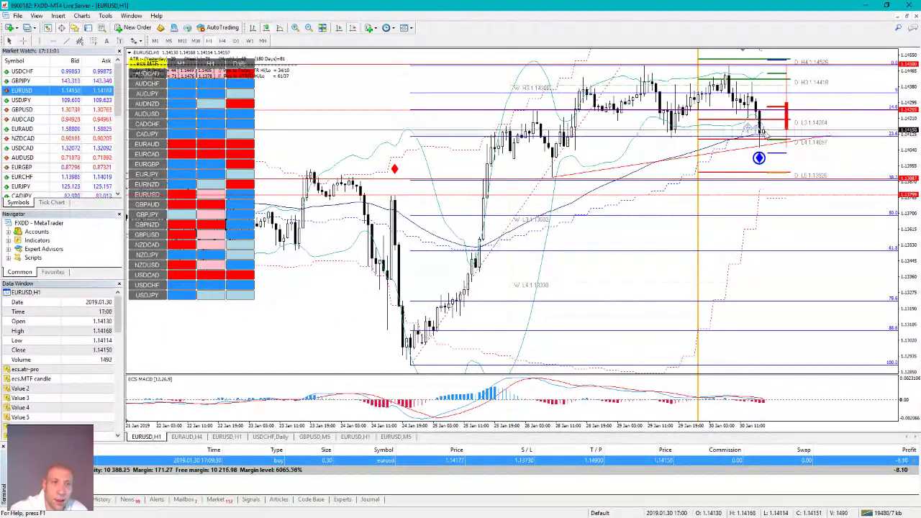
mouse_move(761, 141)
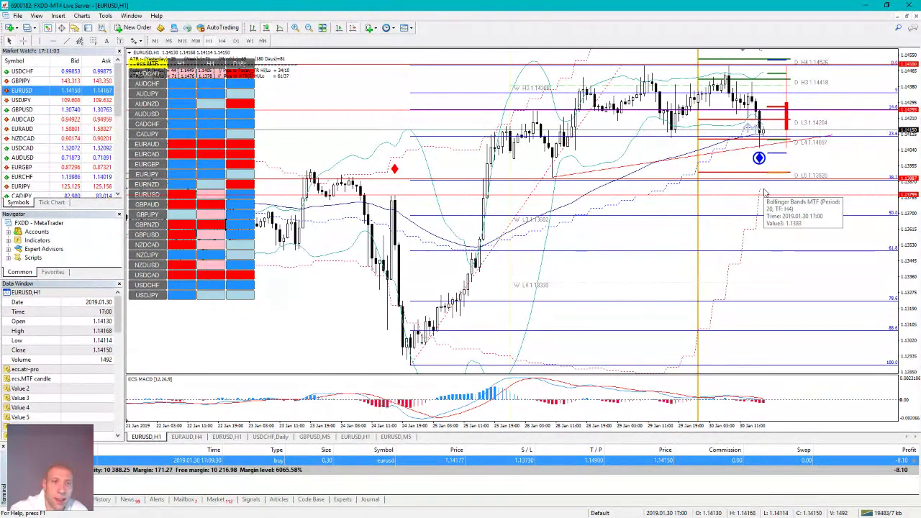
left_click_drag(634, 209, 727, 202)
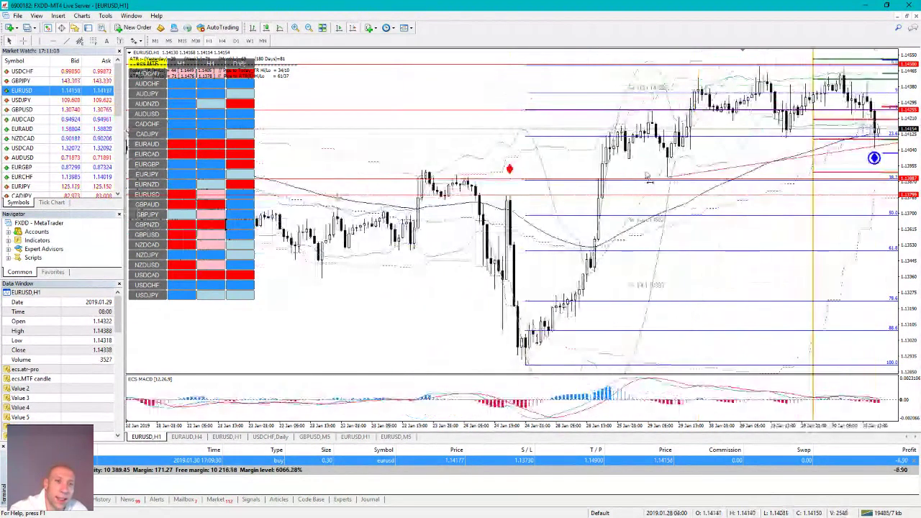
left_click_drag(457, 219, 649, 223)
scroll(649, 223, "down", 3)
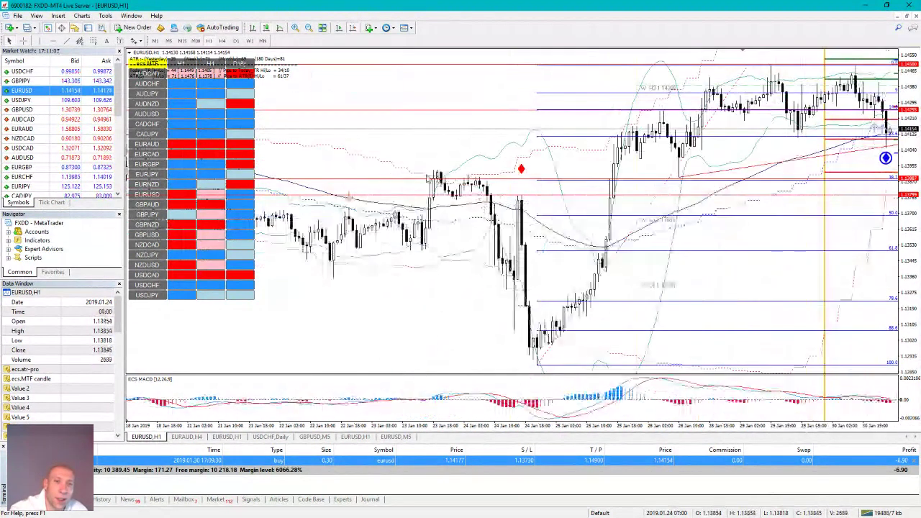
scroll(613, 216, "down", 1)
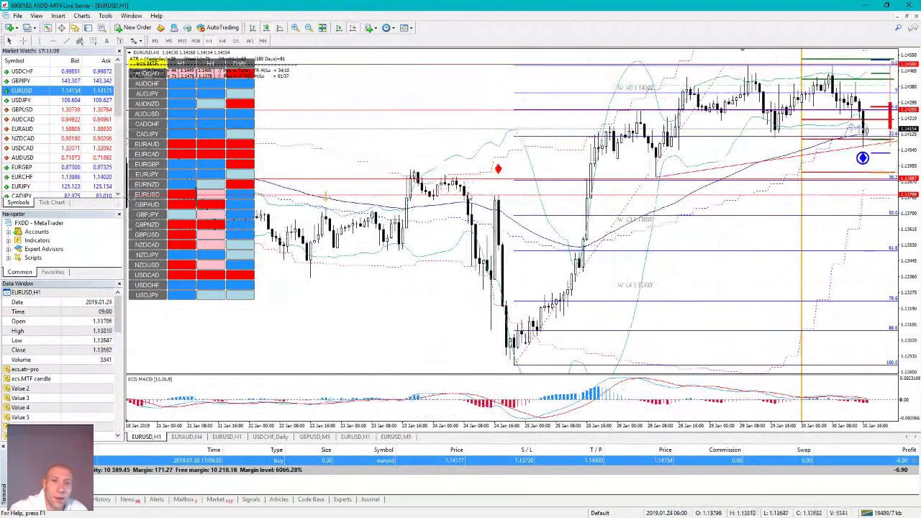
double_click(647, 214)
left_click(562, 104)
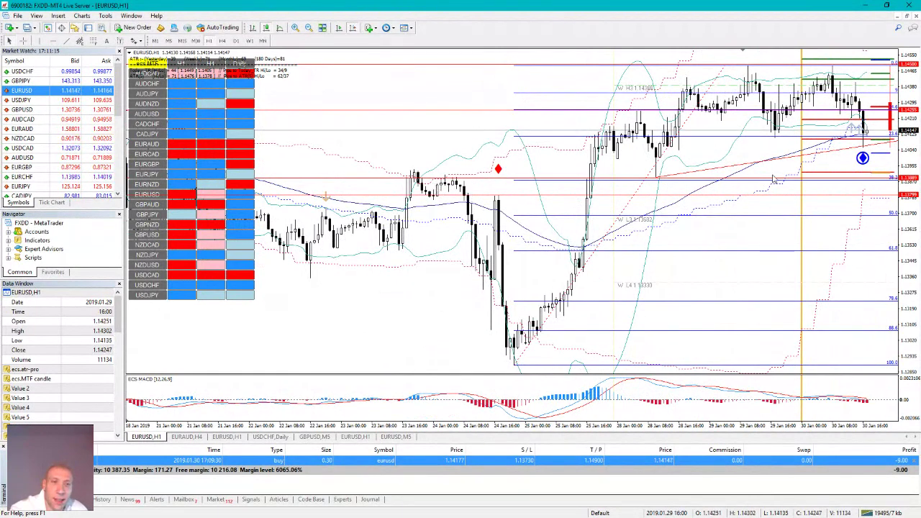
Examine the EURUSD hourly chart with its price scale compressed to show the weekly and daily pivot levels around the open position.
scroll(770, 189, "down", 3)
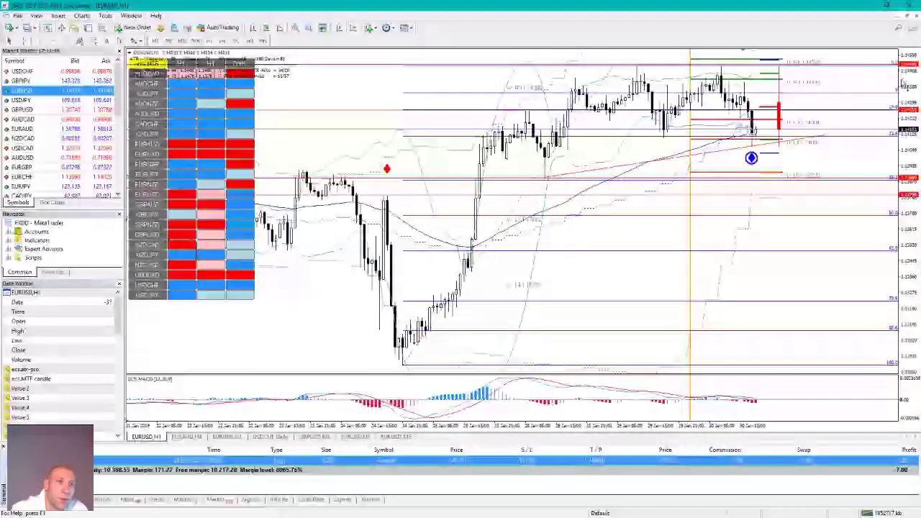
left_click_drag(903, 84, 903, 108)
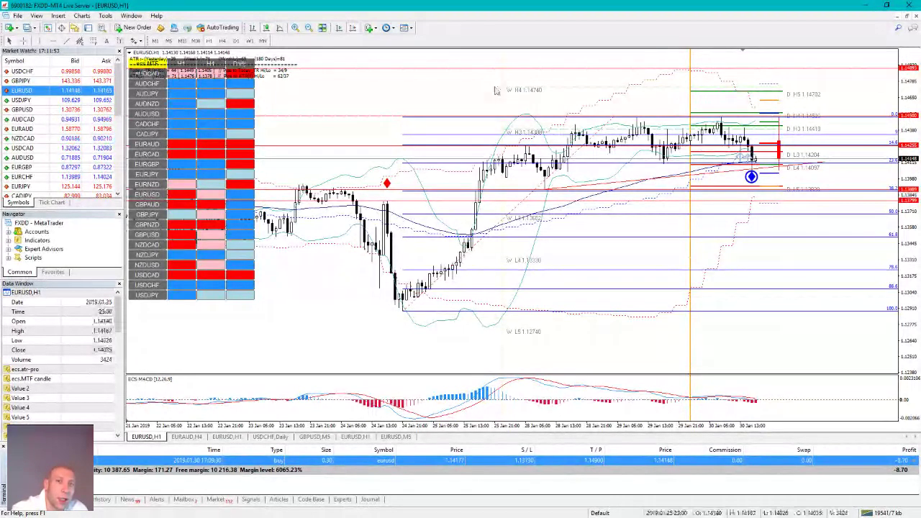
scroll(496, 90, "up", 3)
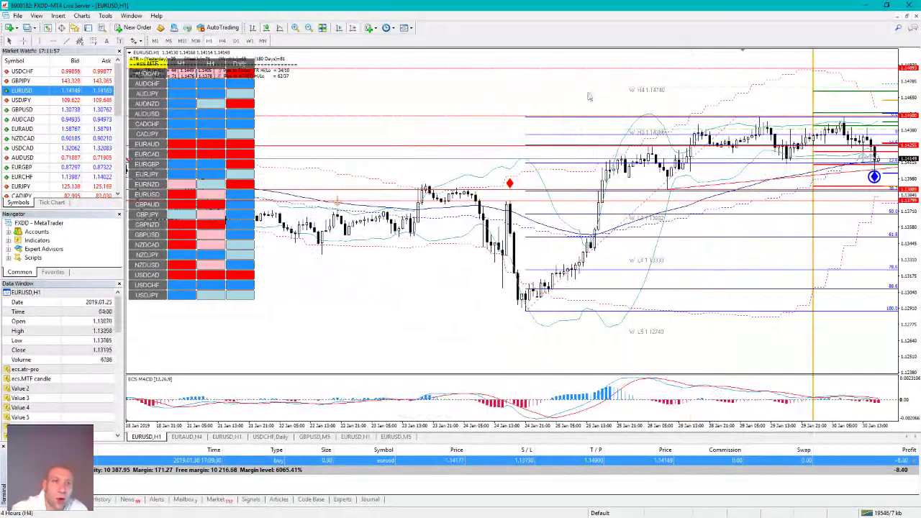
scroll(559, 96, "down", 3)
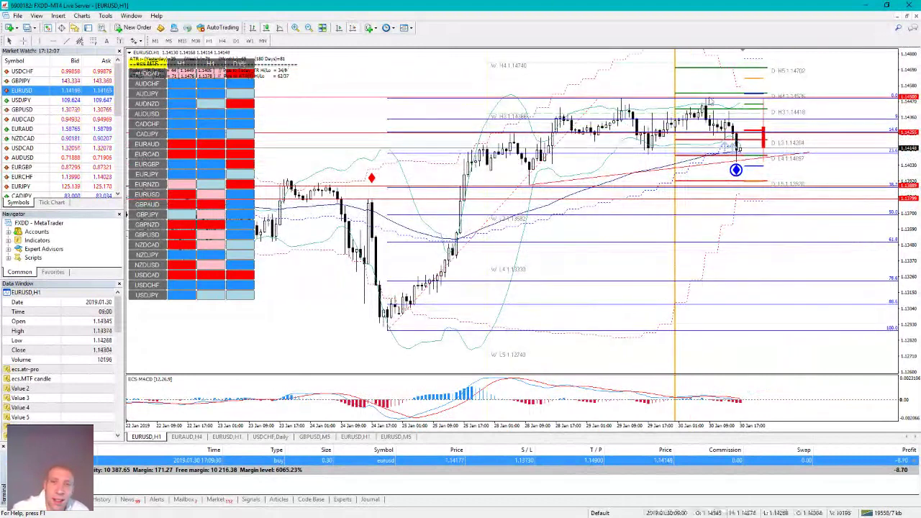
left_click_drag(910, 77, 909, 108)
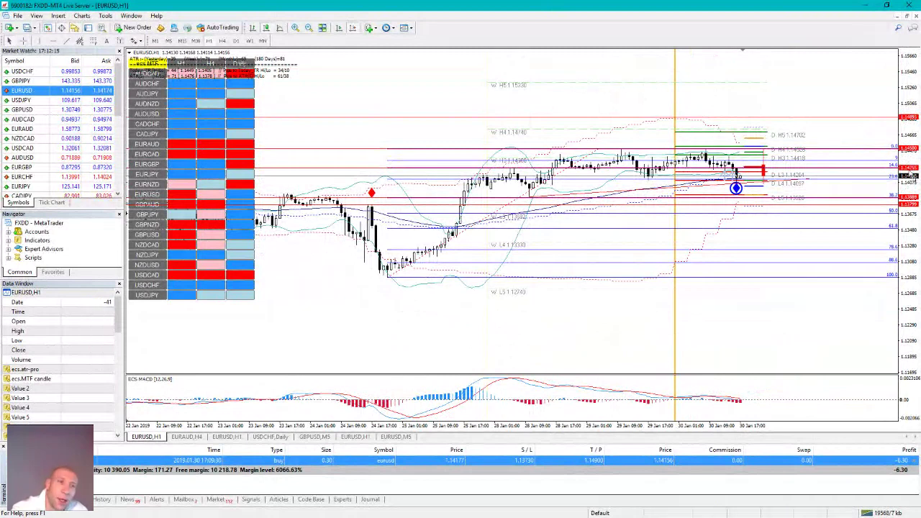
left_click_drag(914, 176, 912, 148)
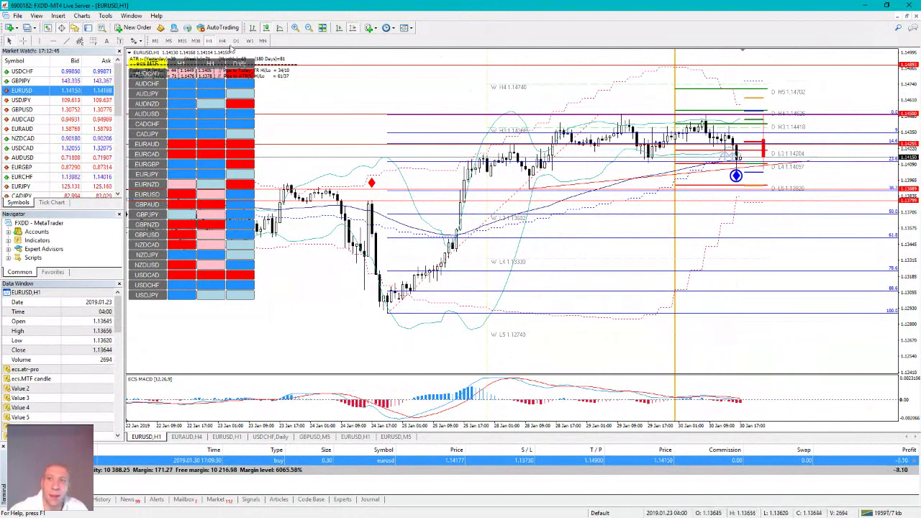
Check EURUSD's price action and levels on the H4 timeframe and return the chart to H1.
left_click(223, 41)
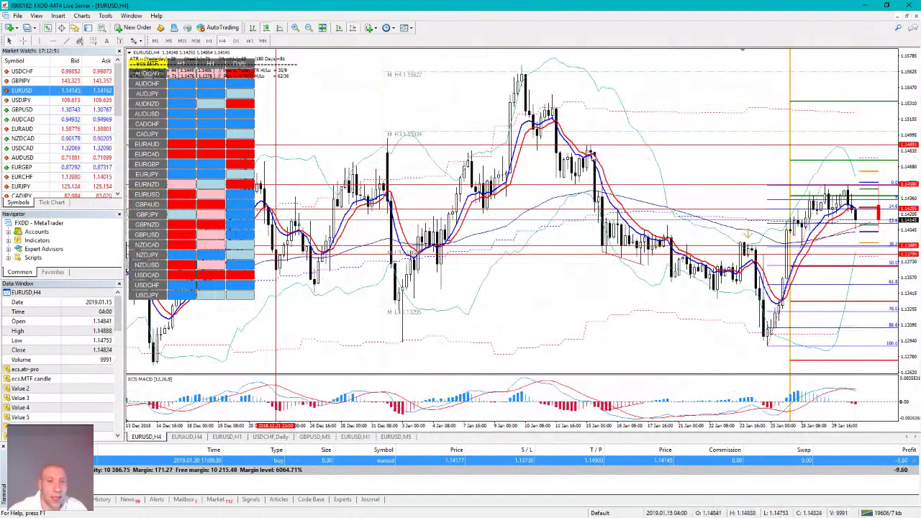
mouse_move(593, 154)
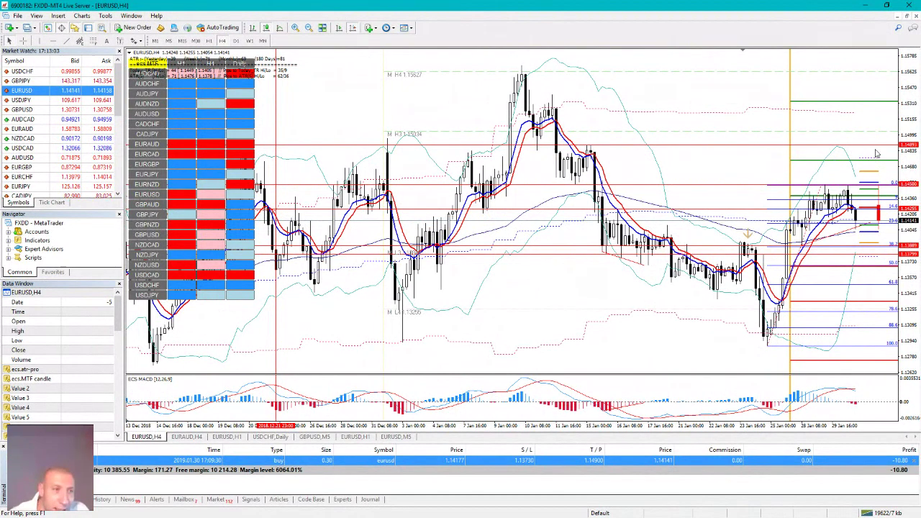
scroll(792, 155, "down", 3)
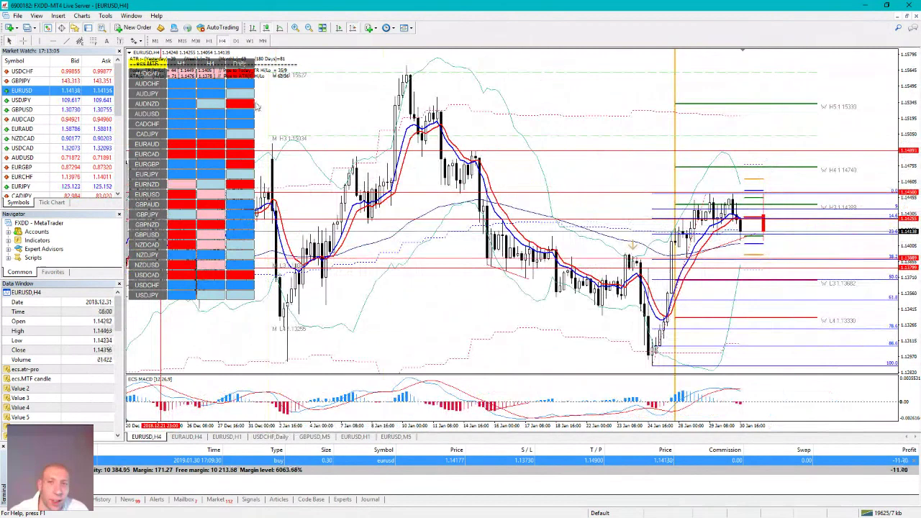
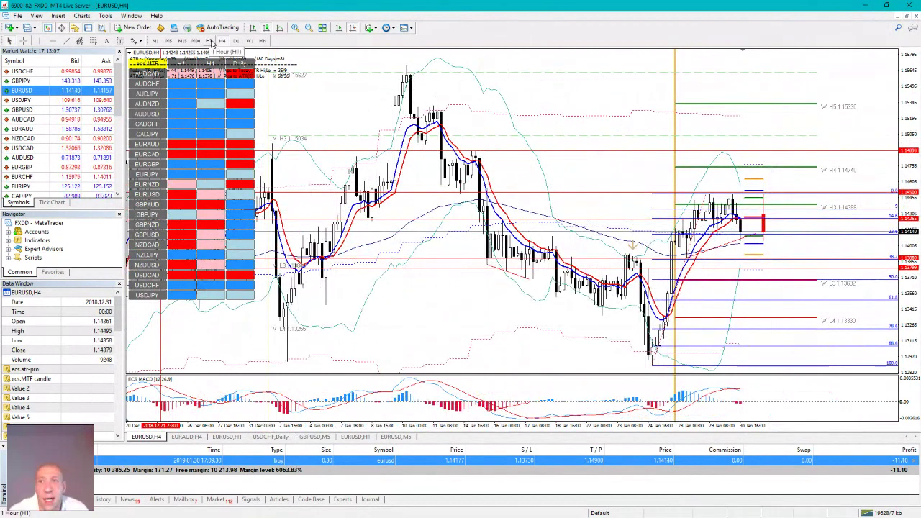
left_click(209, 41)
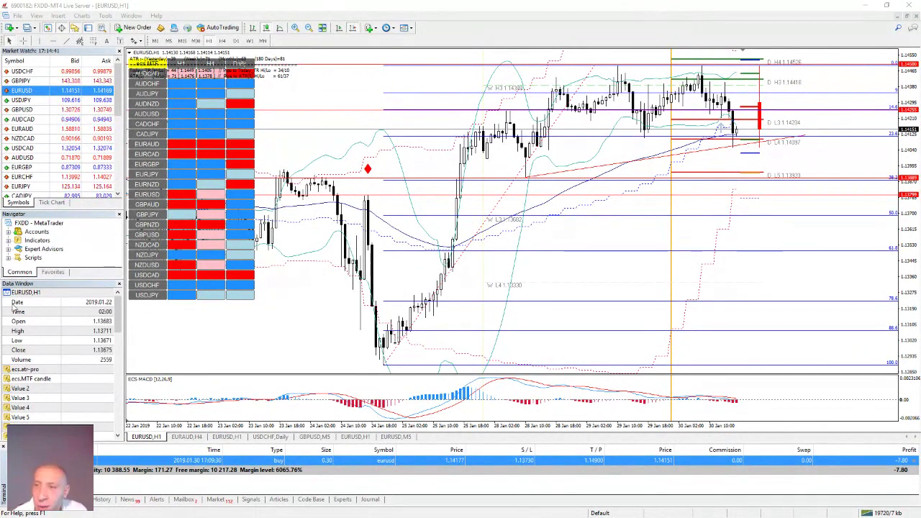
Review the CADJPY, EURUSD and GBPUSD hourly charts in turn by loading each symbol into the current chart.
left_click_drag(98, 196, 713, 209)
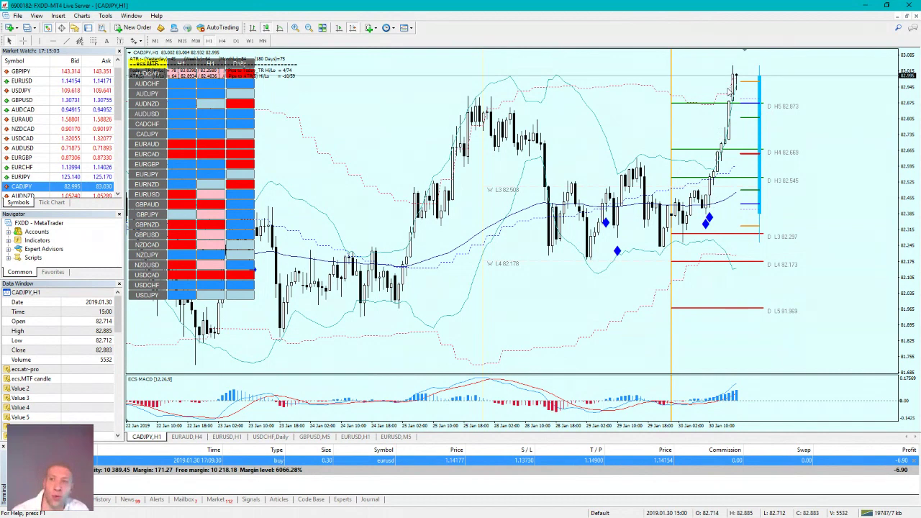
left_click_drag(67, 82, 553, 161)
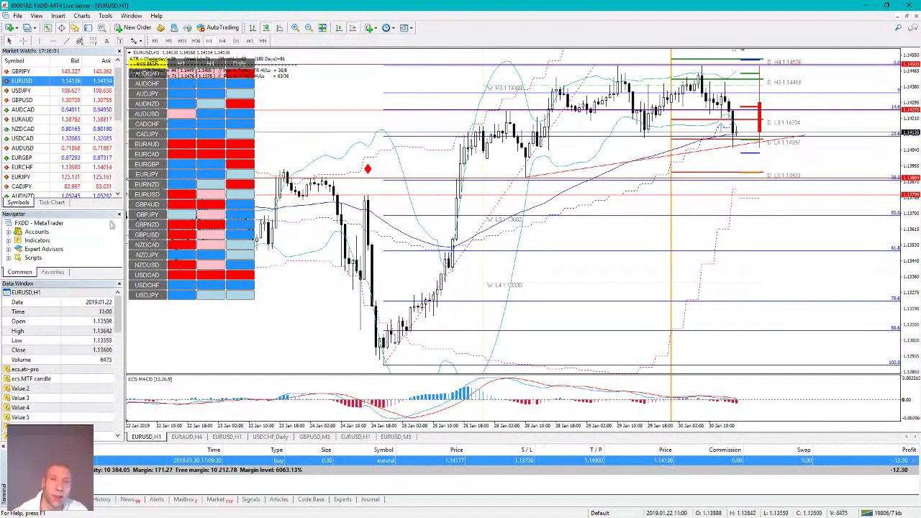
left_click(83, 100)
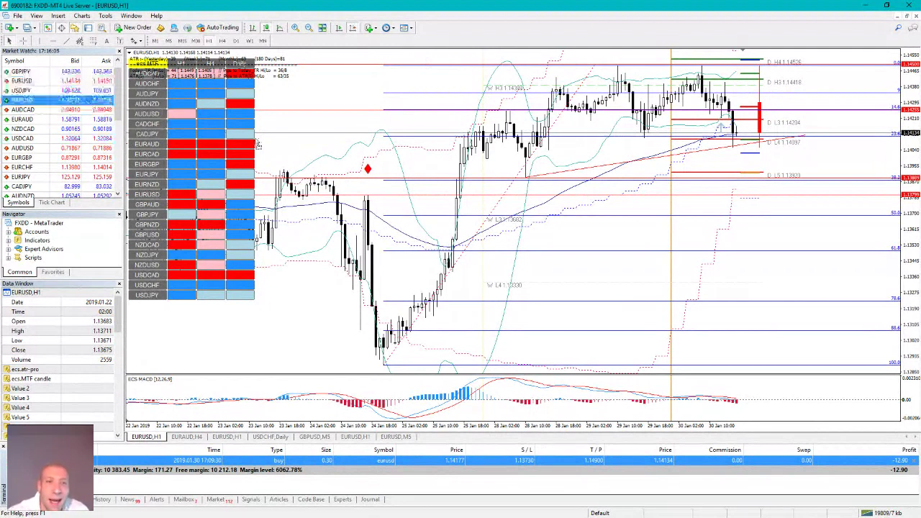
left_click_drag(257, 145, 346, 158)
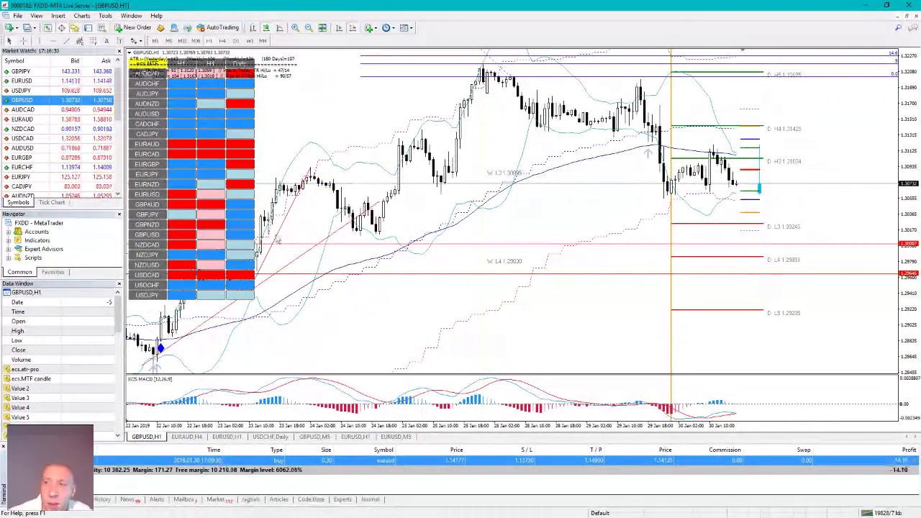
Load XAUUSD into the chart and draw a rising trend line from the 28 January swing low beneath the latest candles.
scroll(65, 137, "down", 5)
left_click(66, 139)
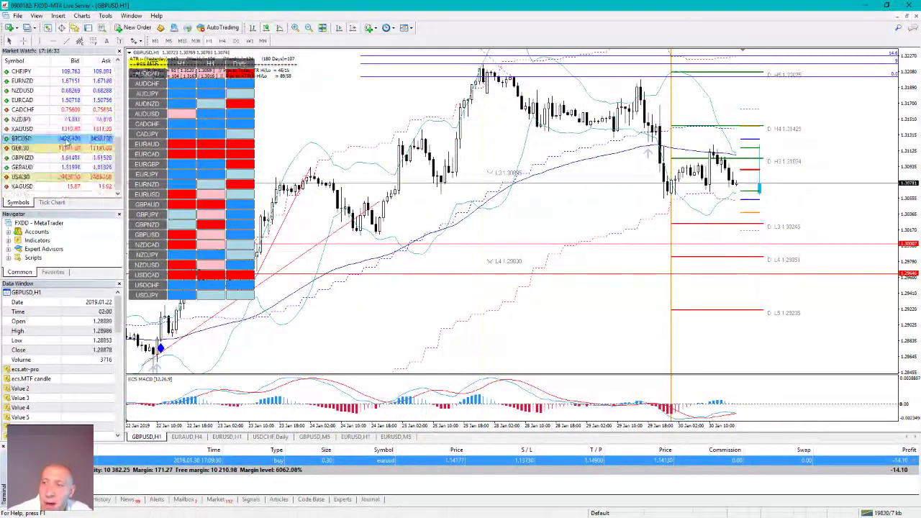
scroll(66, 142, "up", 3)
left_click_drag(22, 157, 432, 215)
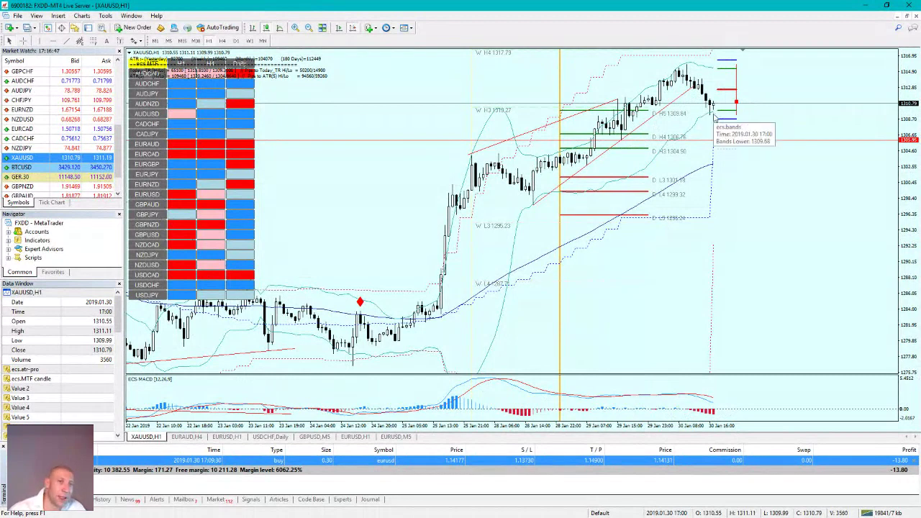
left_click_drag(916, 108, 723, 164)
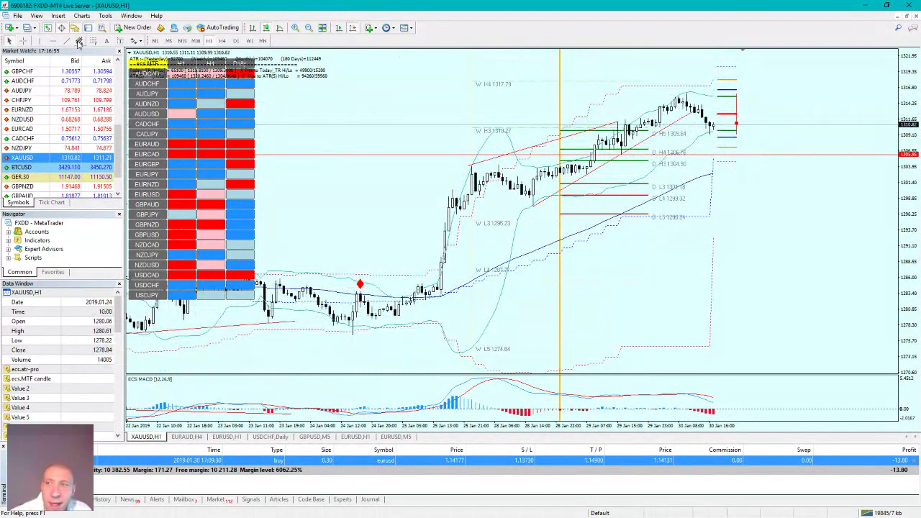
left_click_drag(537, 209, 776, 108)
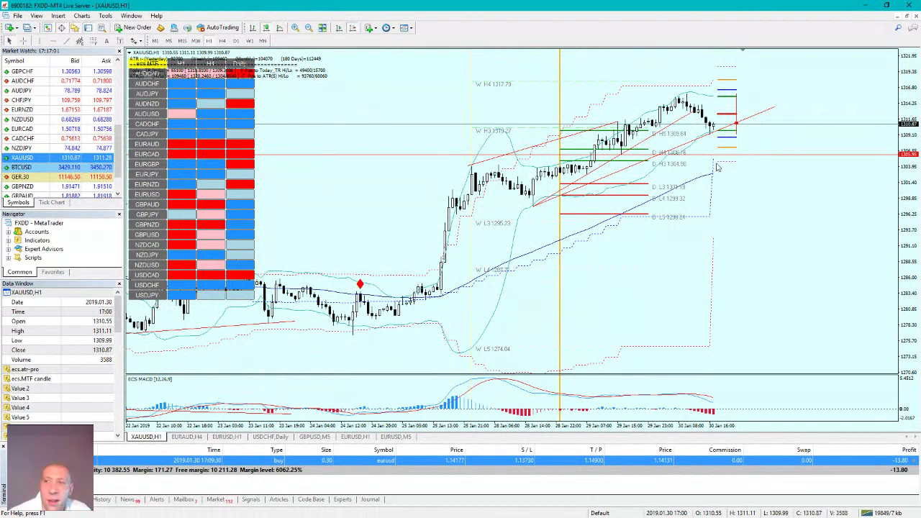
Reorder the Market Watch symbols to put EURUSD first, XAUUSD second and USDCHF below GBPUSD.
scroll(115, 85, "up", 5)
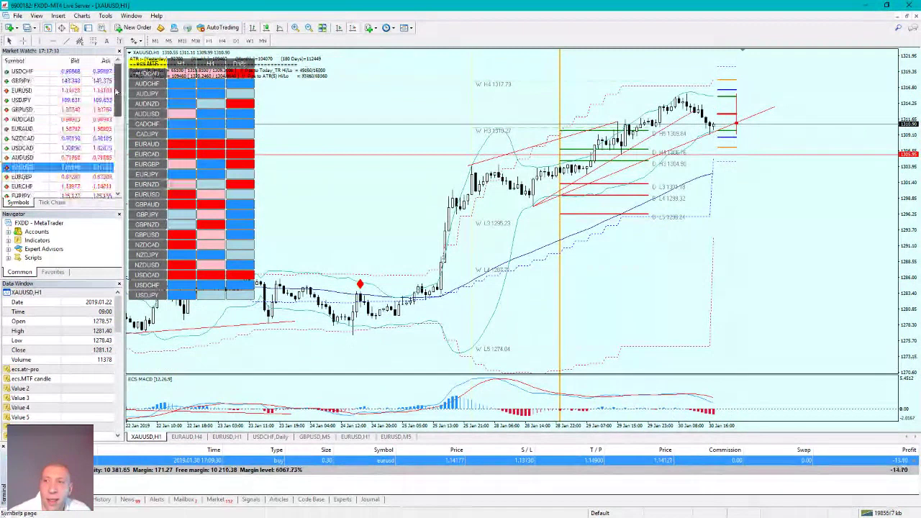
left_click_drag(93, 168, 90, 72)
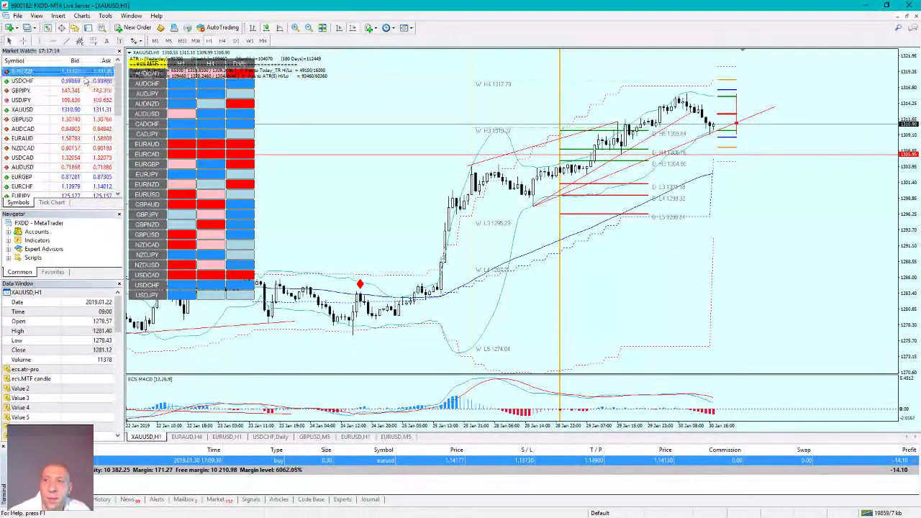
left_click(54, 110)
mouse_move(54, 110)
left_mouse_down()
mouse_move(57, 82)
mouse_move(70, 102)
mouse_move(65, 122)
left_mouse_up()
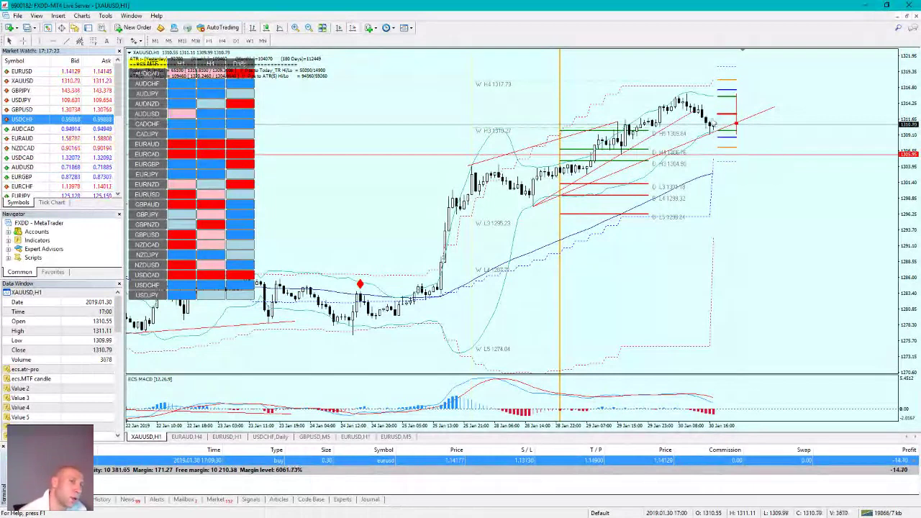
Review the EURUSD, EURAUD and USDCAD hourly charts in turn in the current chart window.
mouse_move(713, 129)
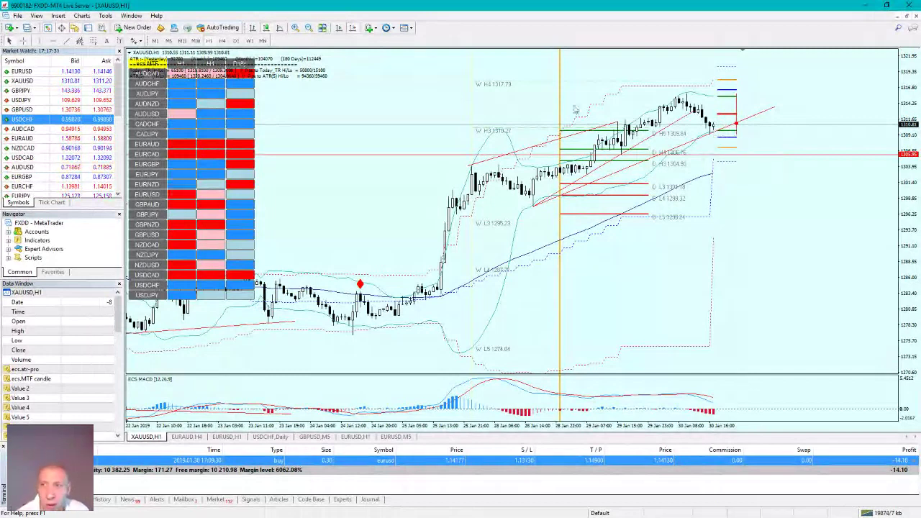
left_click(76, 73)
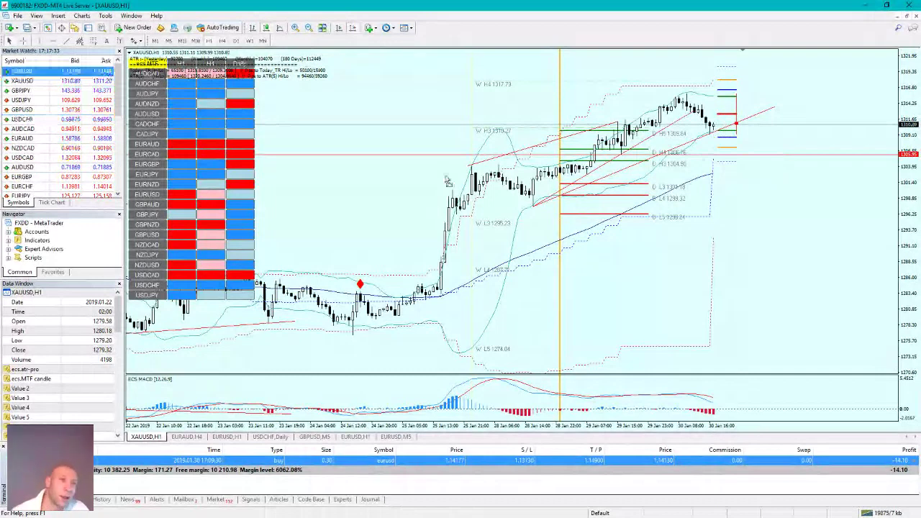
left_click_drag(447, 180, 449, 182)
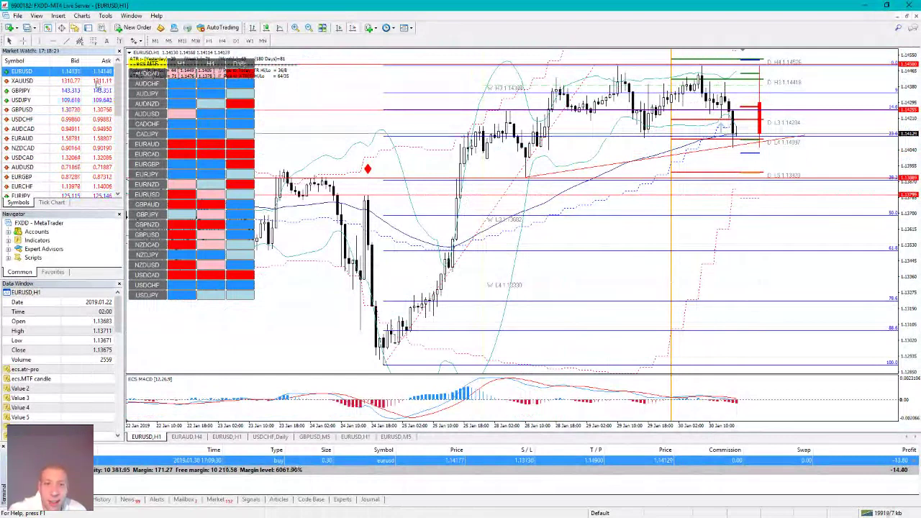
left_click_drag(29, 138, 563, 361)
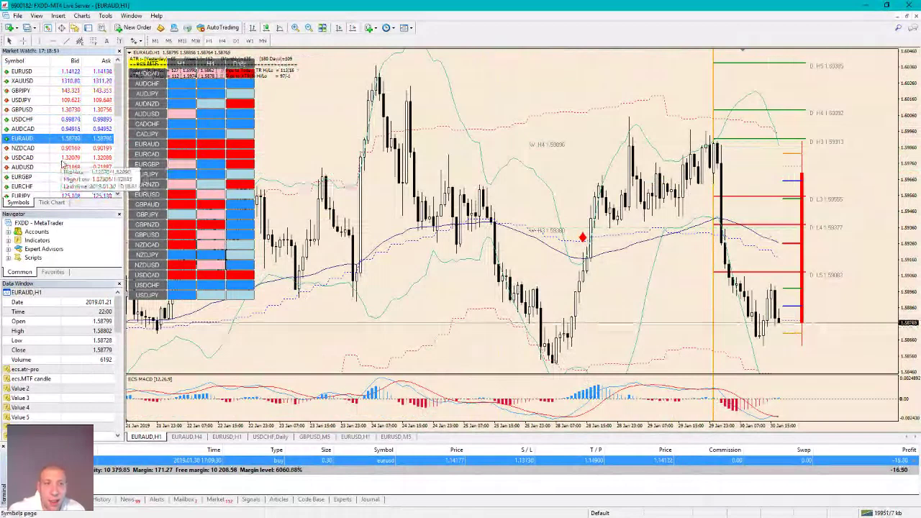
left_click_drag(63, 160, 180, 165)
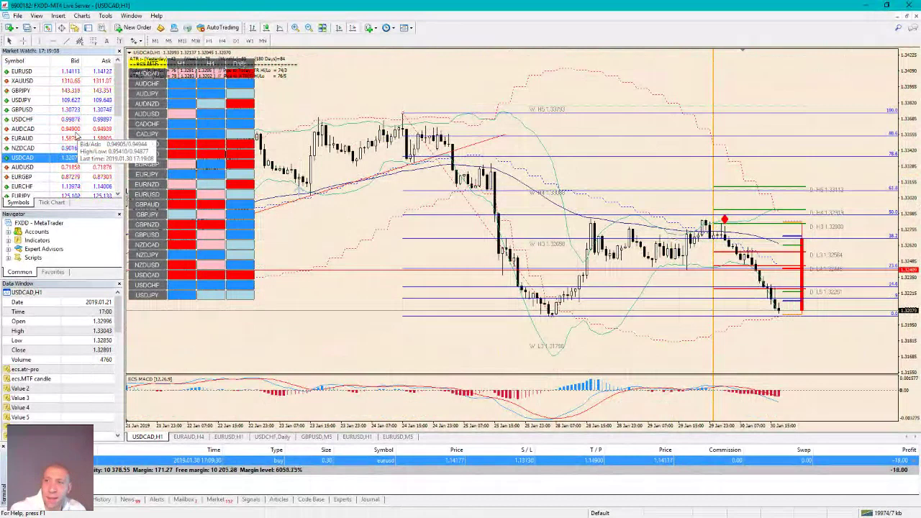
Examine XAUUSD's latest hourly candles against the rising trend line and lower band, and bring EURUSD back into the chart.
left_click(89, 82)
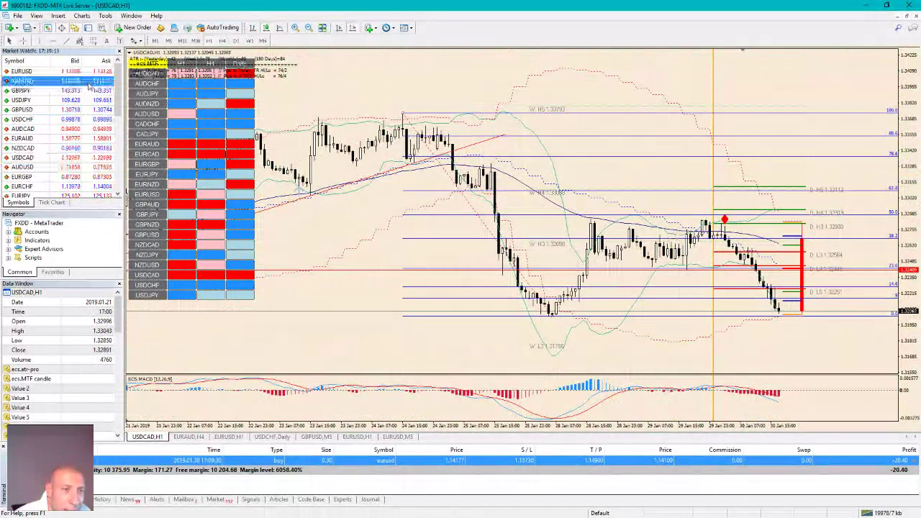
left_click_drag(89, 85, 742, 141)
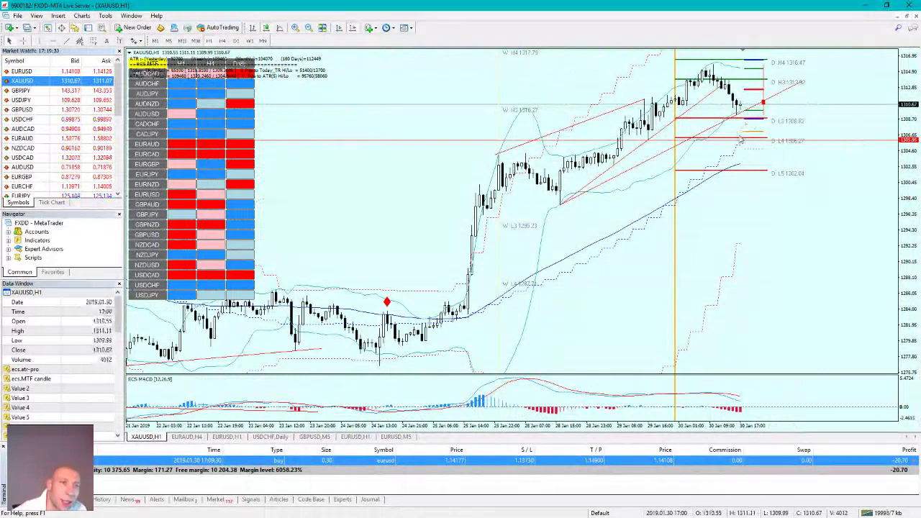
mouse_move(684, 107)
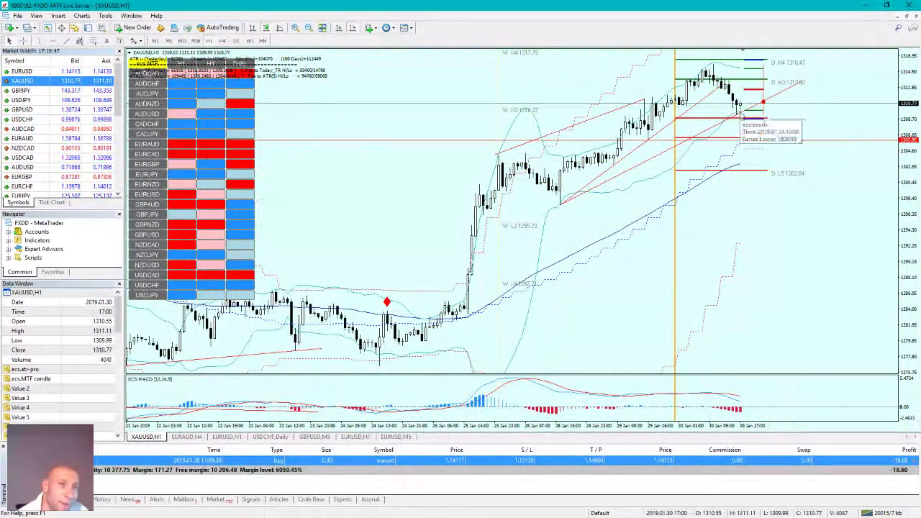
mouse_move(743, 112)
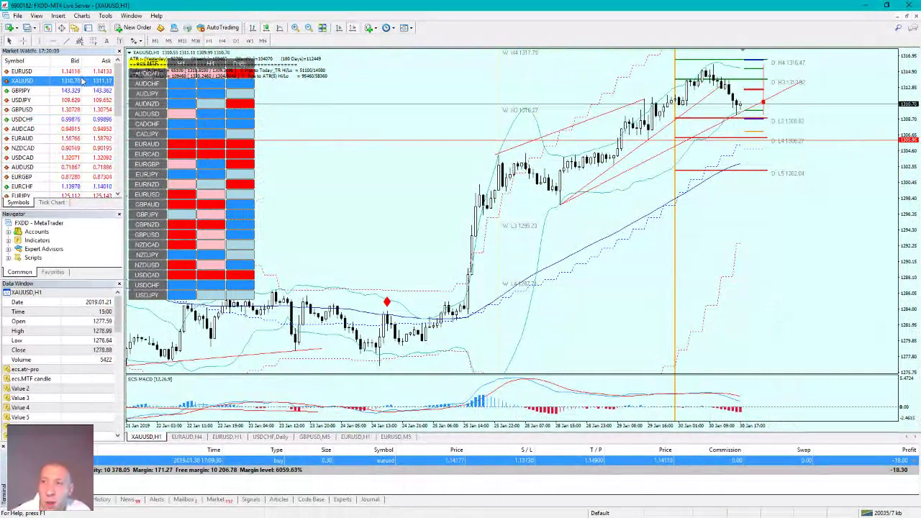
left_click(43, 72)
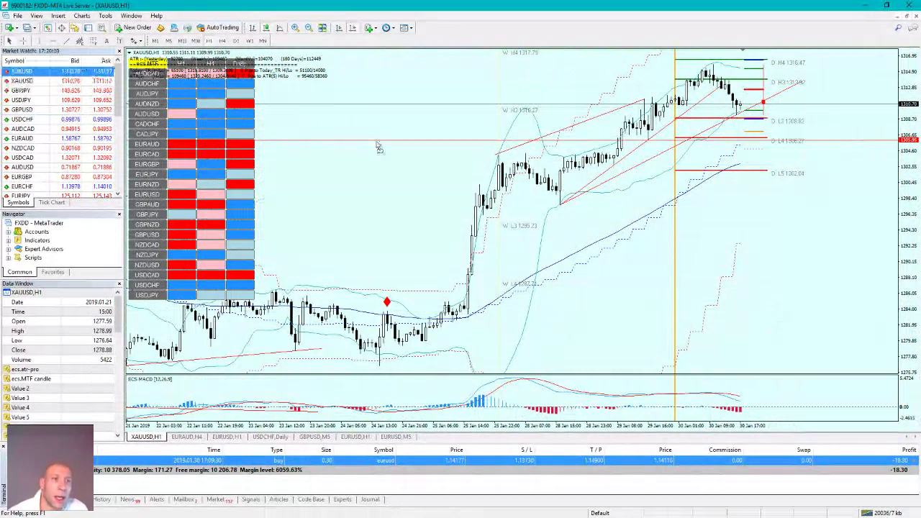
left_click_drag(377, 147, 378, 148)
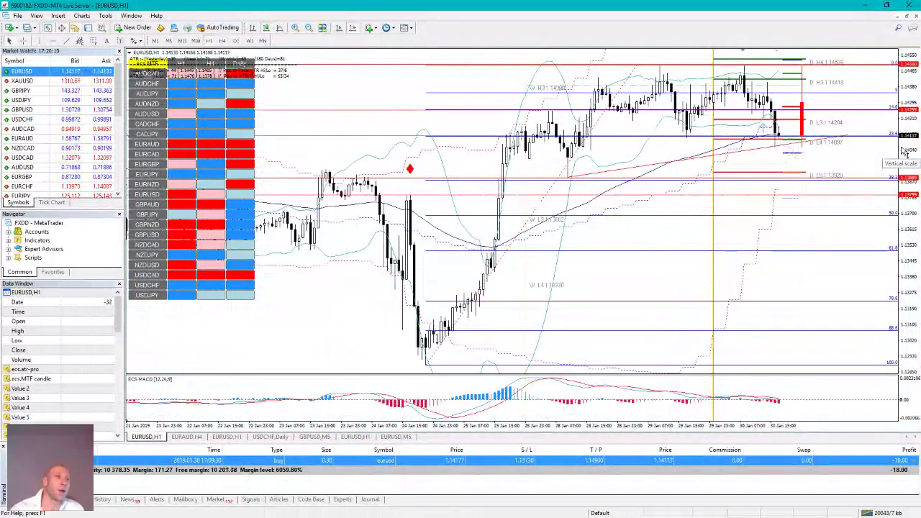